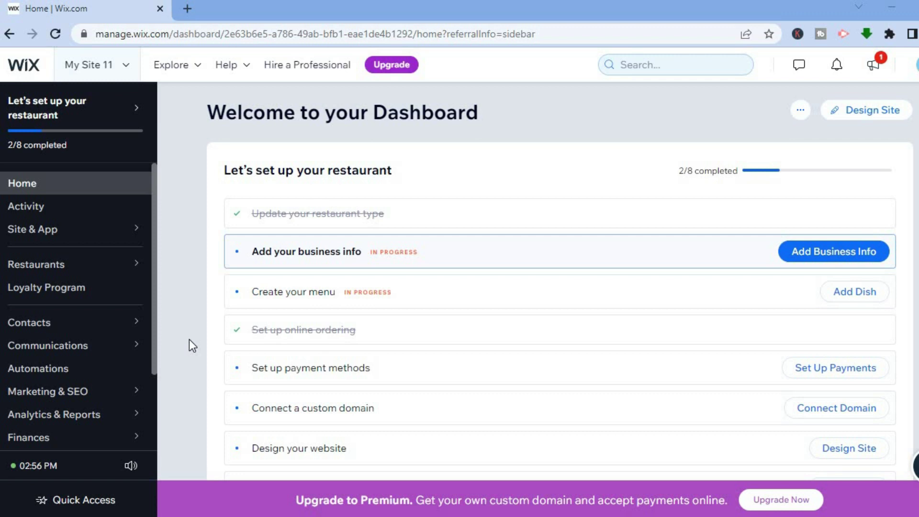
Scroll down the dashboard sidebar to show the Apps options, App Market and Manage Apps
drag(152, 346, 154, 430)
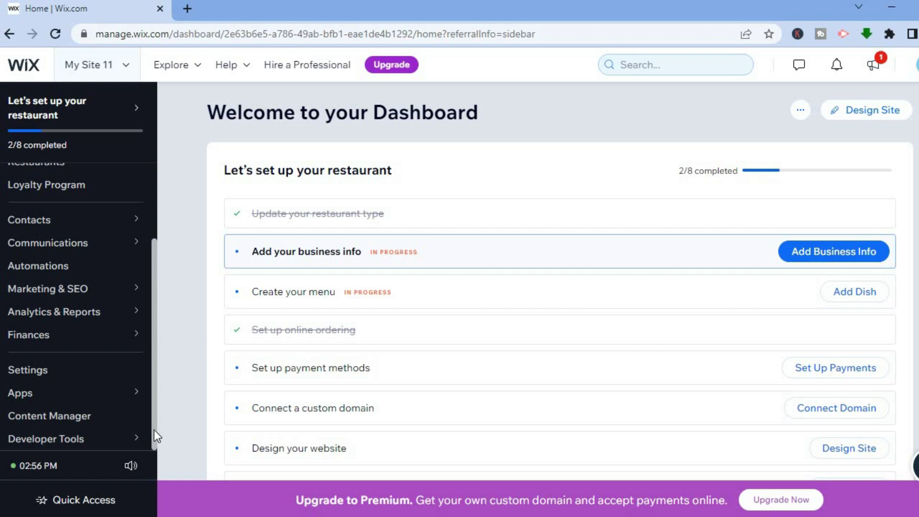
mouse_move(43, 398)
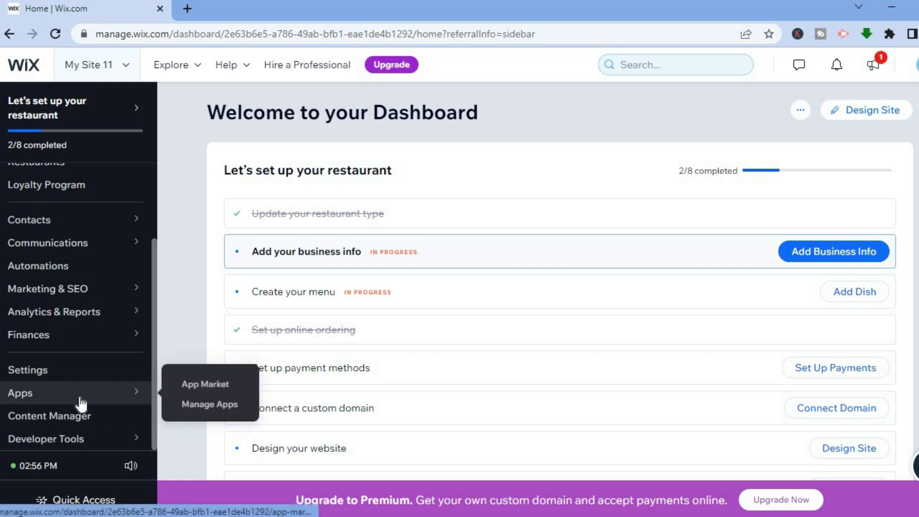
Search the App Market for 'faq' and open the Wix FAQ app page
click(212, 393)
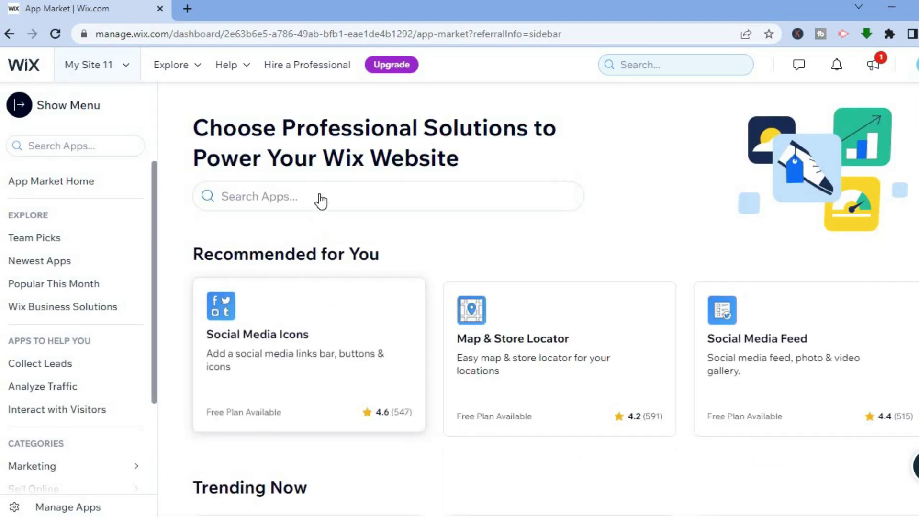
click(320, 192)
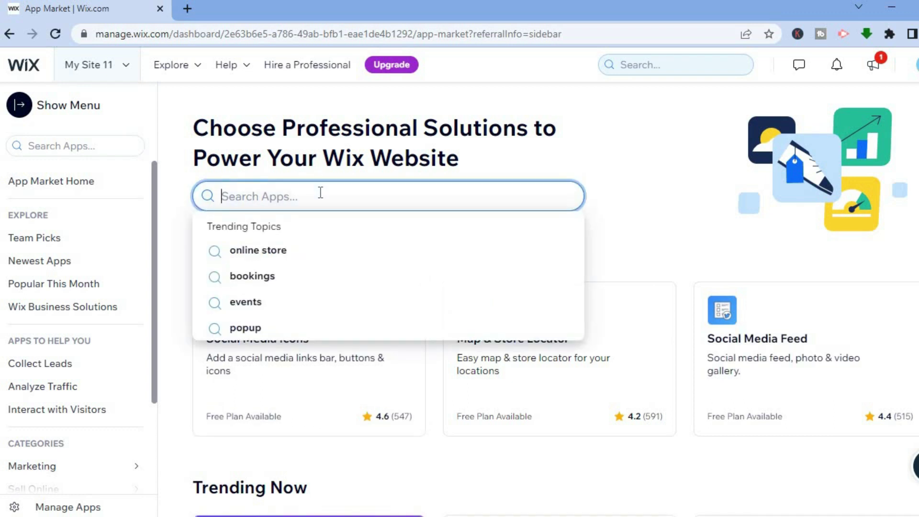
text(faq)
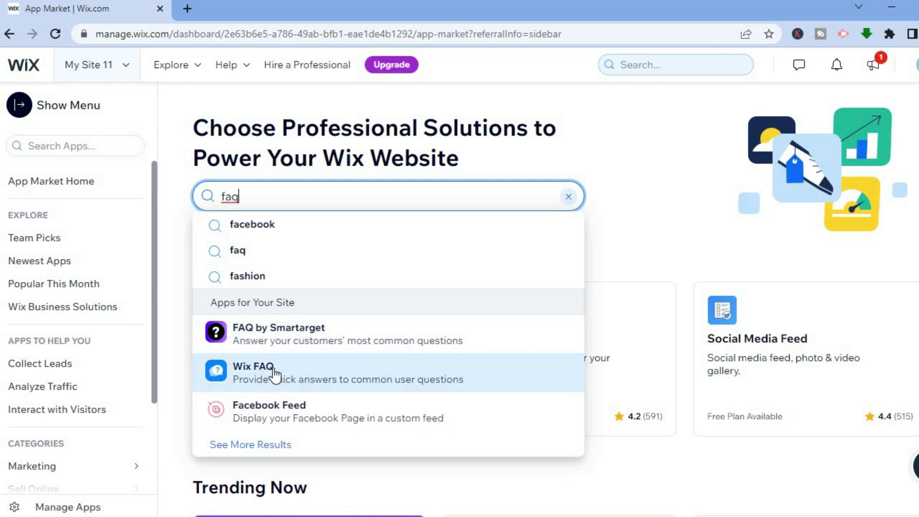
click(274, 369)
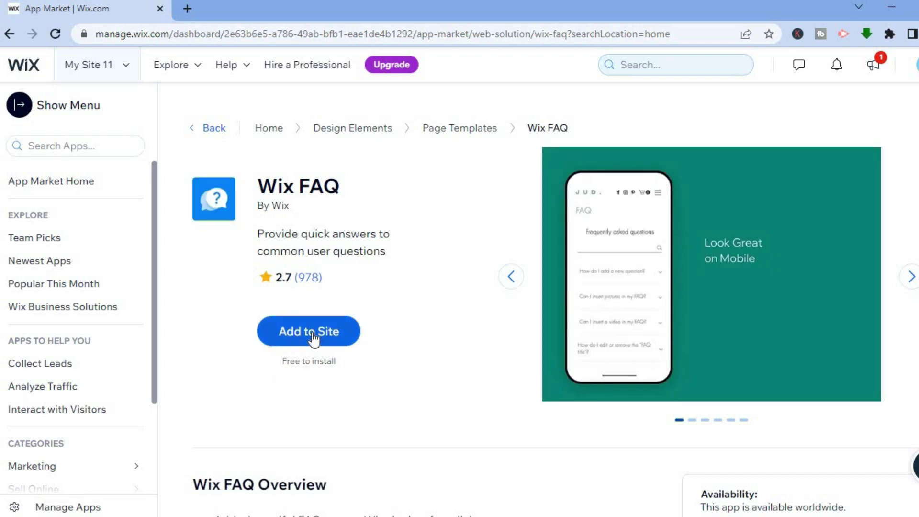
Add the free Wix FAQ app to the site and go to its dashboard FAQs page
click(291, 338)
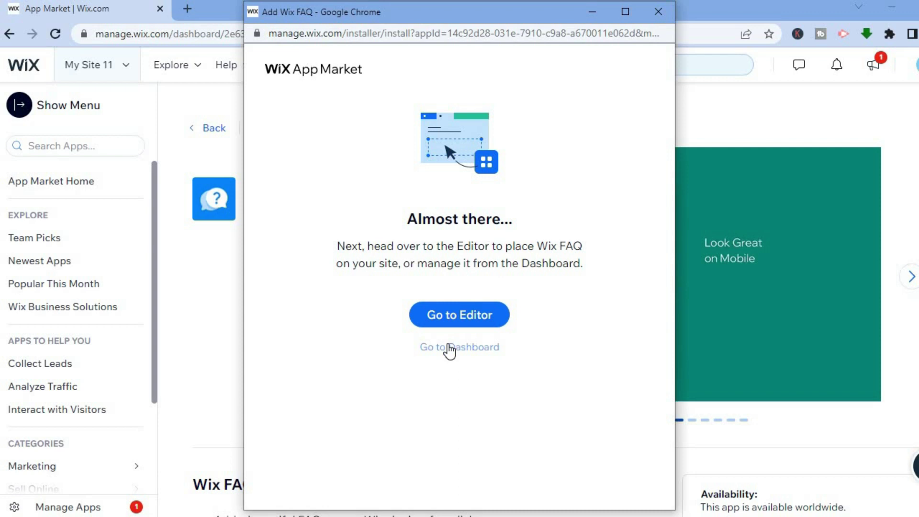
click(450, 347)
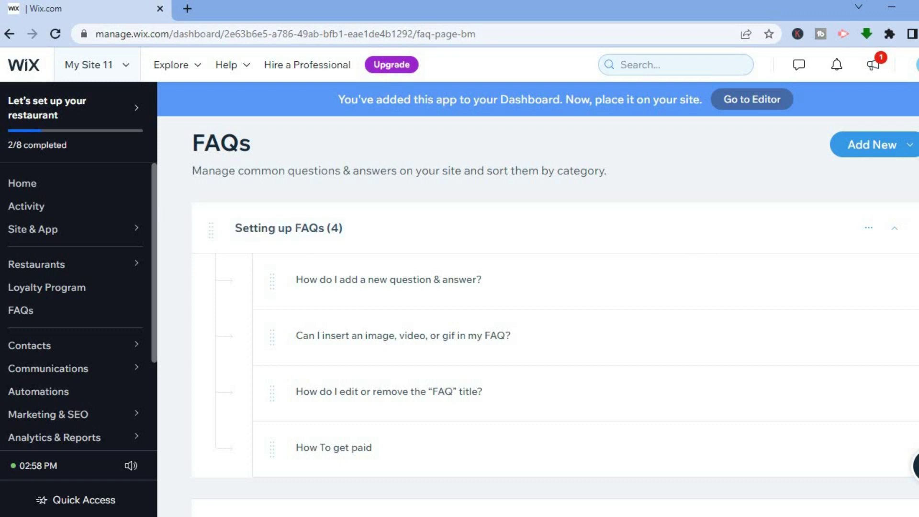
Reword the first sample question to 'How to add your name?' and save it
scroll(556, 319, down, 1)
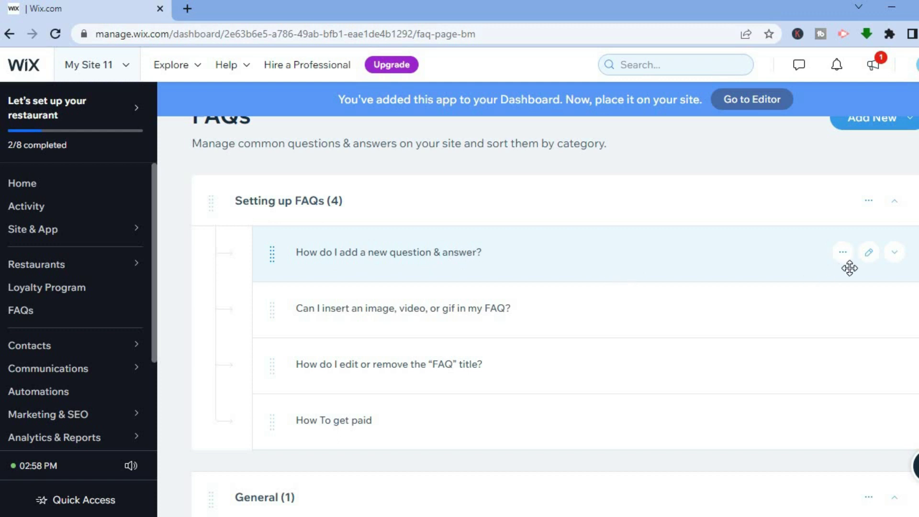
click(870, 252)
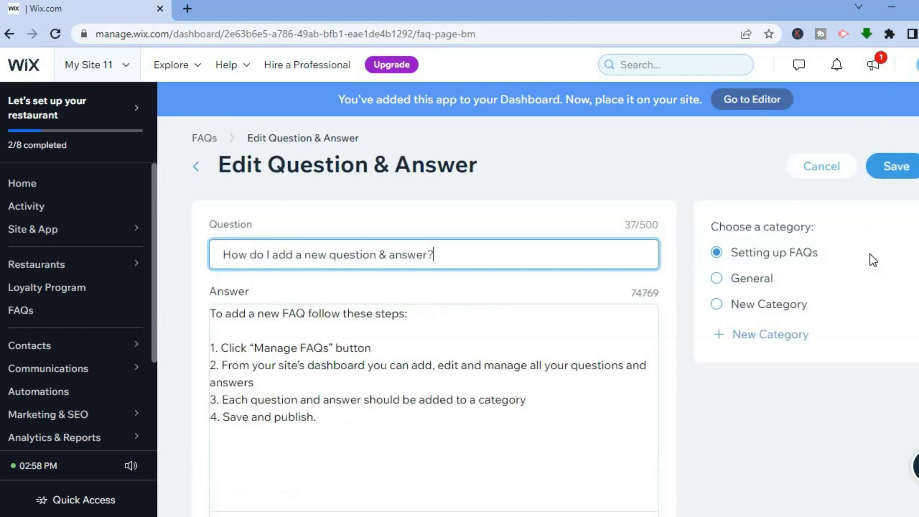
drag(436, 252, 253, 257)
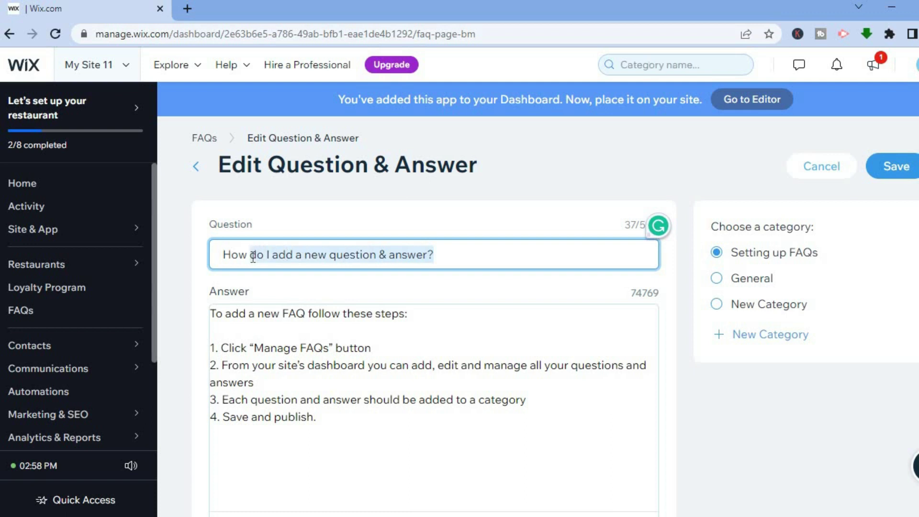
key(BackSpace)
text(to a)
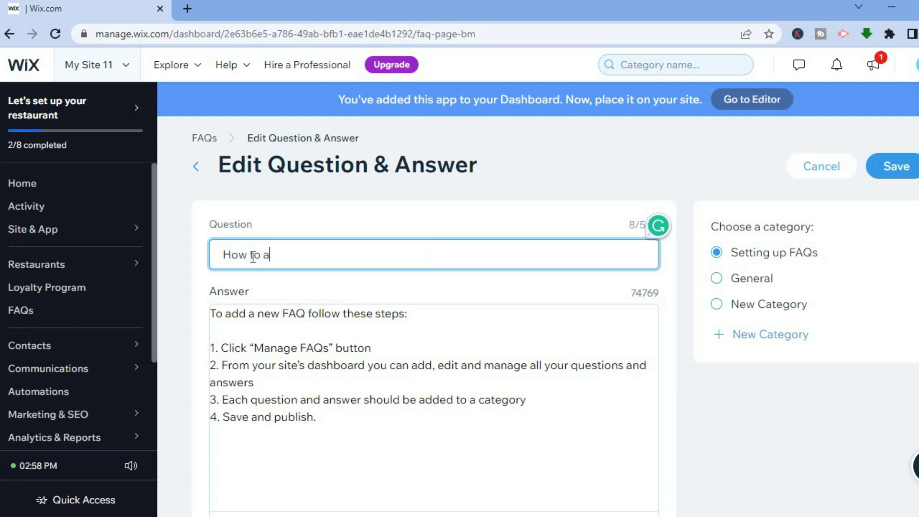
text(dd your name)
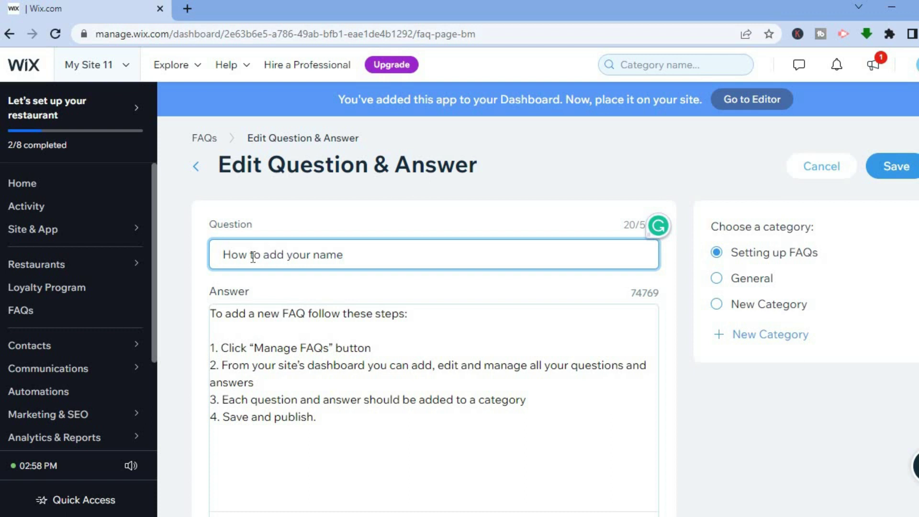
text(?)
click(887, 169)
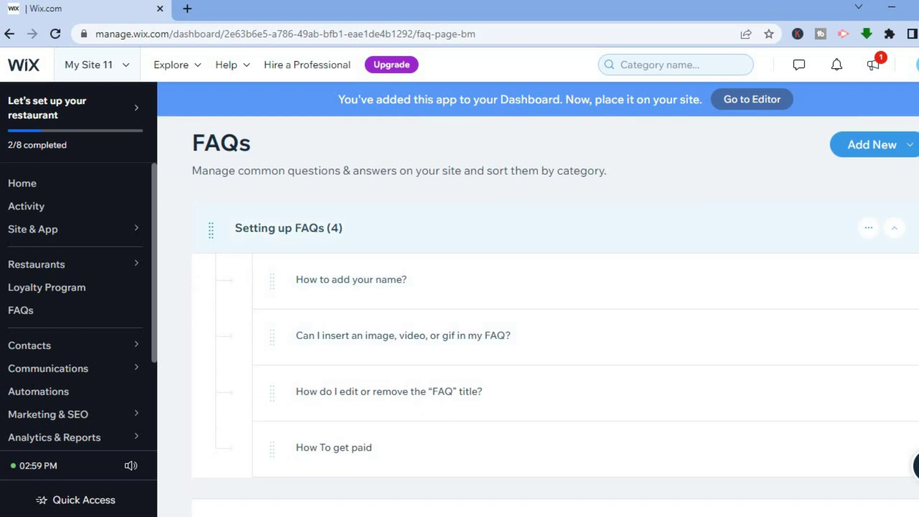
Open the edit form for 'Can I insert an image, video, or gif in my FAQ?' and review it
scroll(807, 256, down, 2)
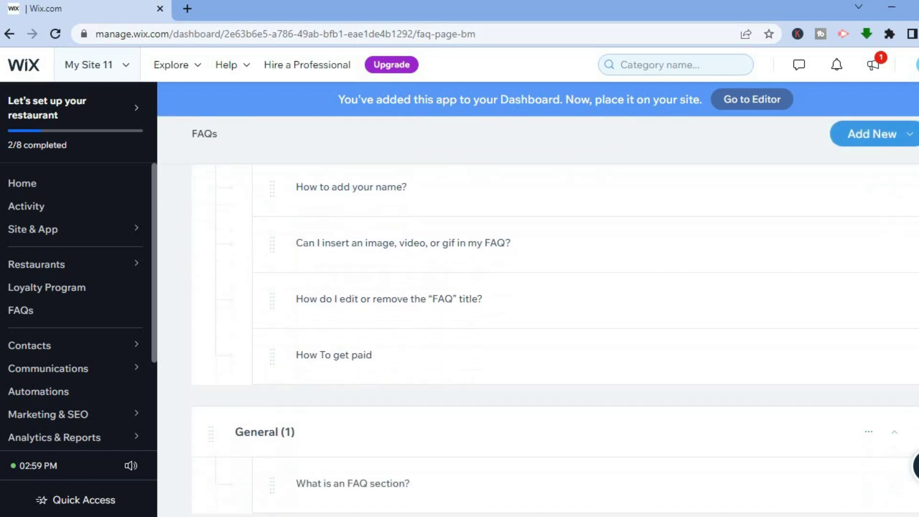
mouse_move(841, 242)
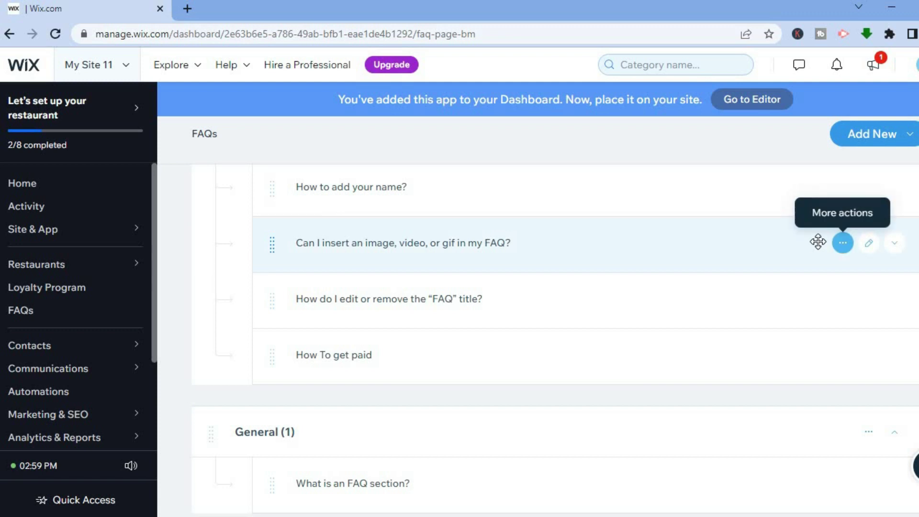
click(869, 244)
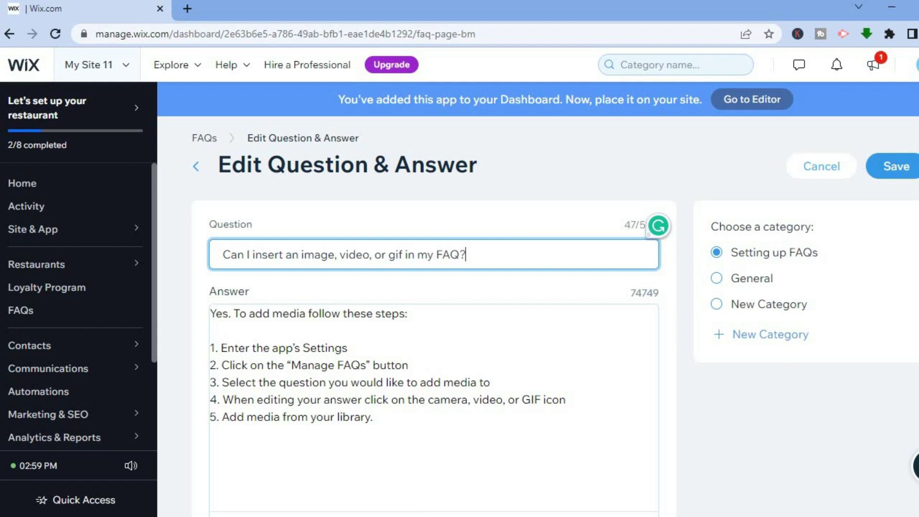
key(Tab)
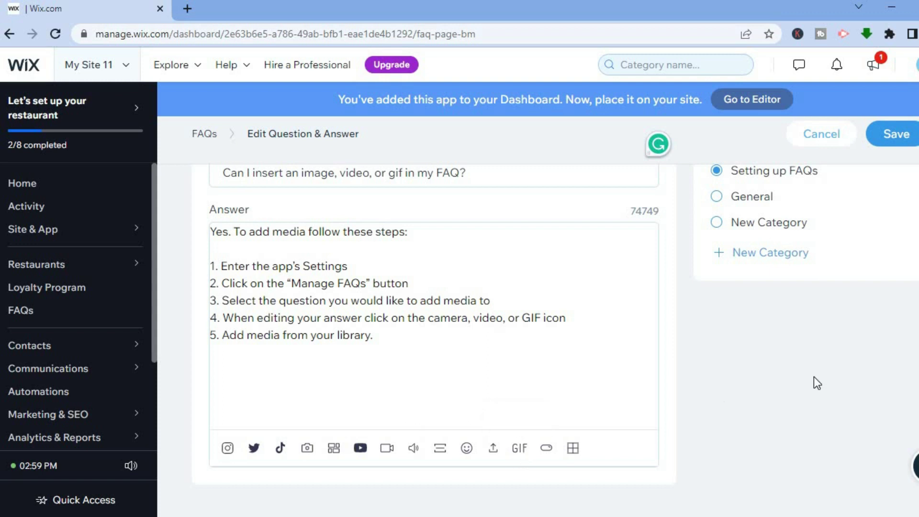
scroll(555, 335, up, 2)
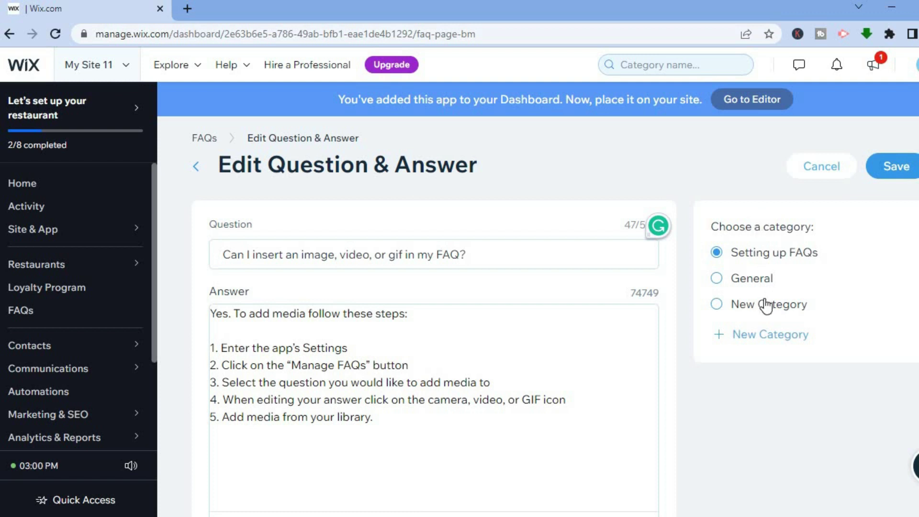
Move the image, video, or gif question into a new 'test' category and save
click(758, 335)
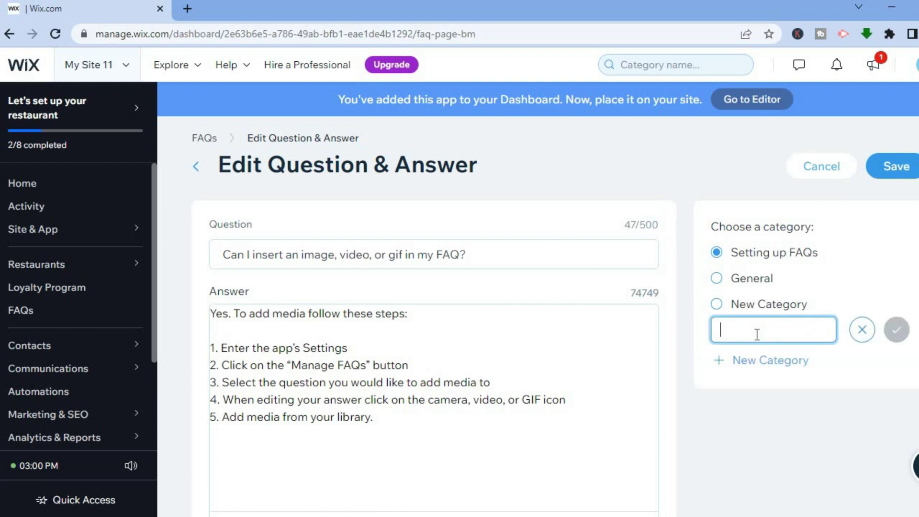
text(test)
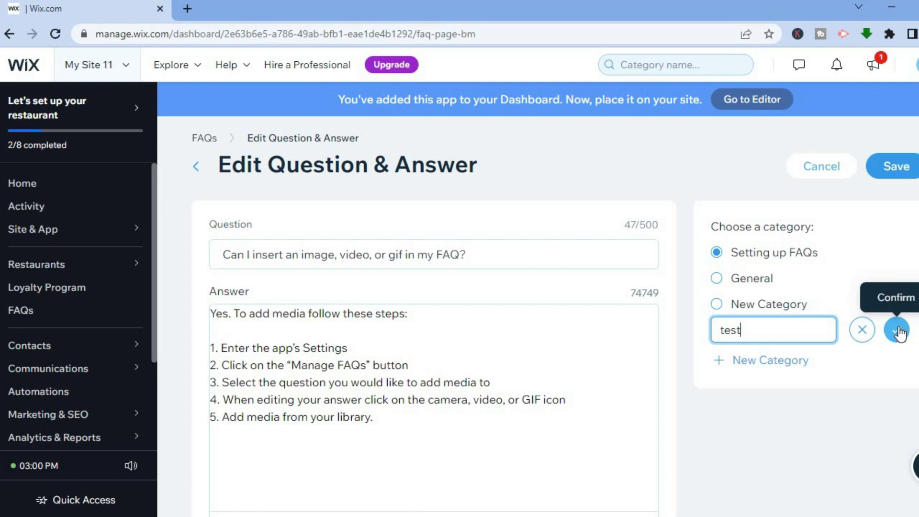
click(899, 331)
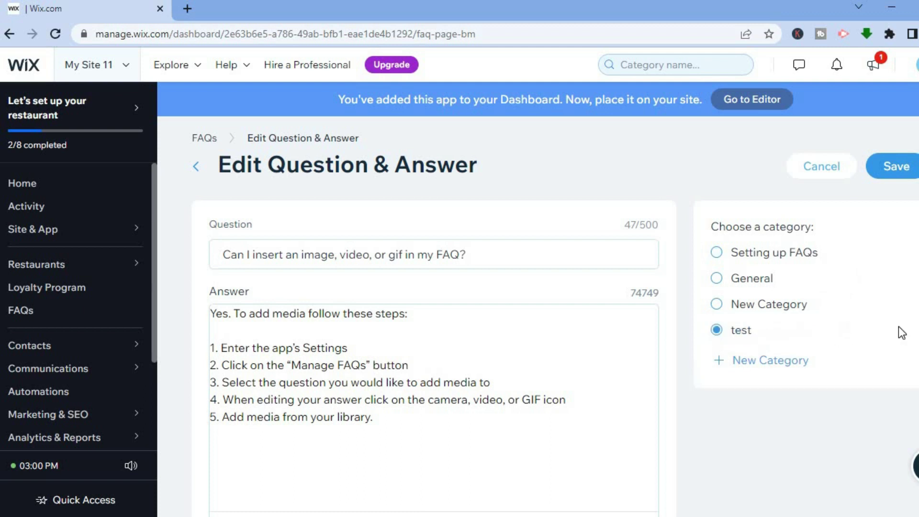
click(894, 169)
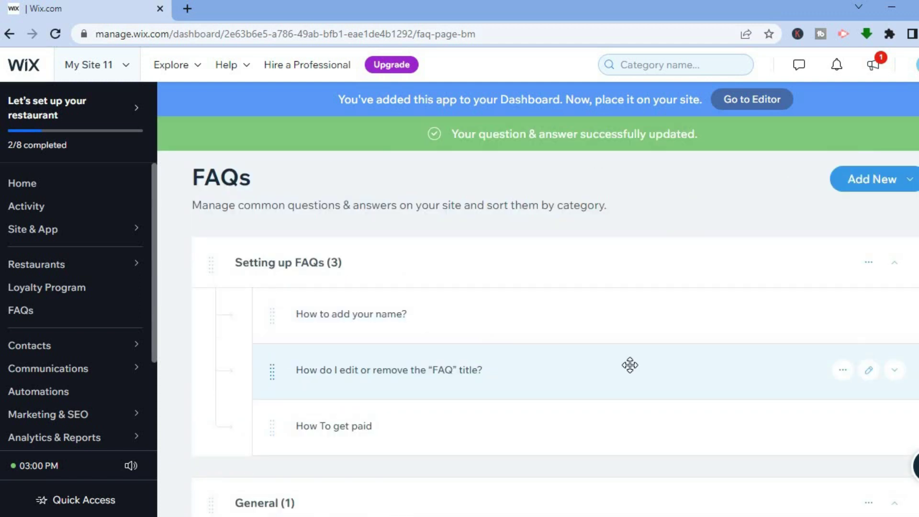
scroll(526, 314, down, 1)
scroll(308, 345, down, 2)
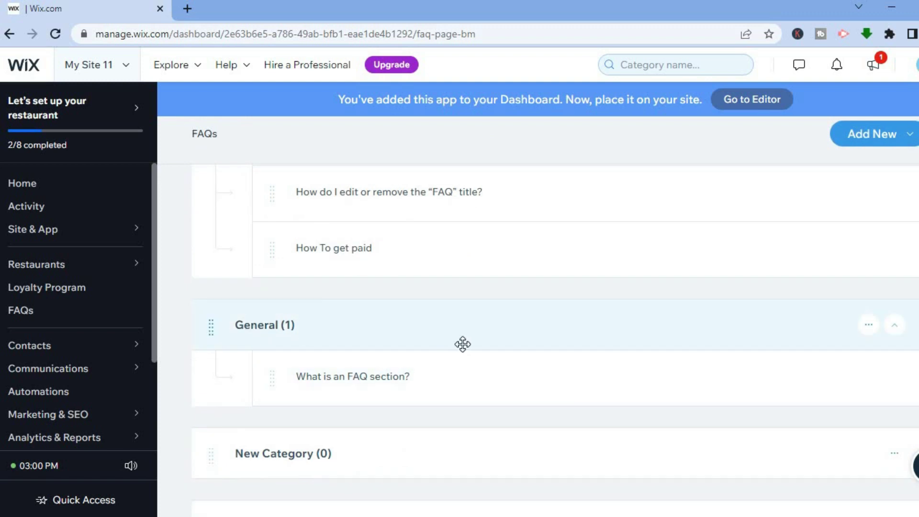
scroll(534, 421, down, 5)
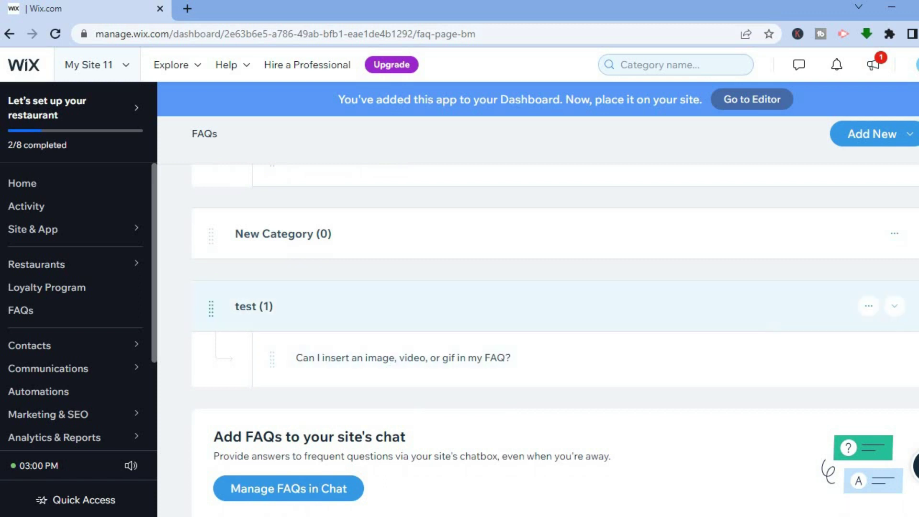
scroll(556, 335, up, 8)
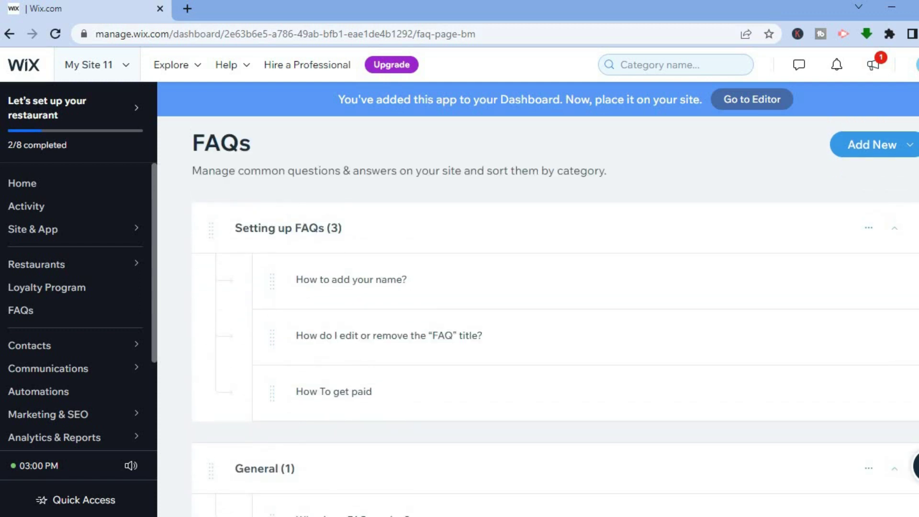
Add a question 'hello' with answer 'test' under the General category and save it
click(881, 150)
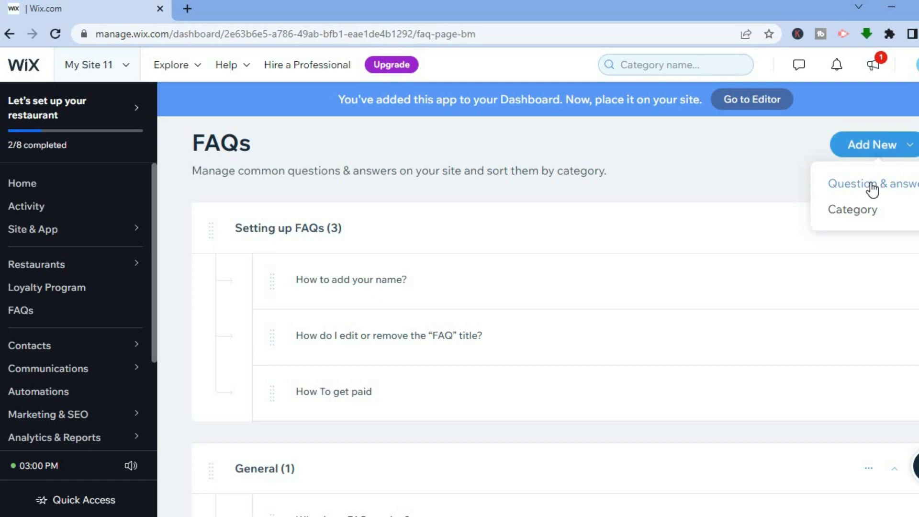
click(872, 188)
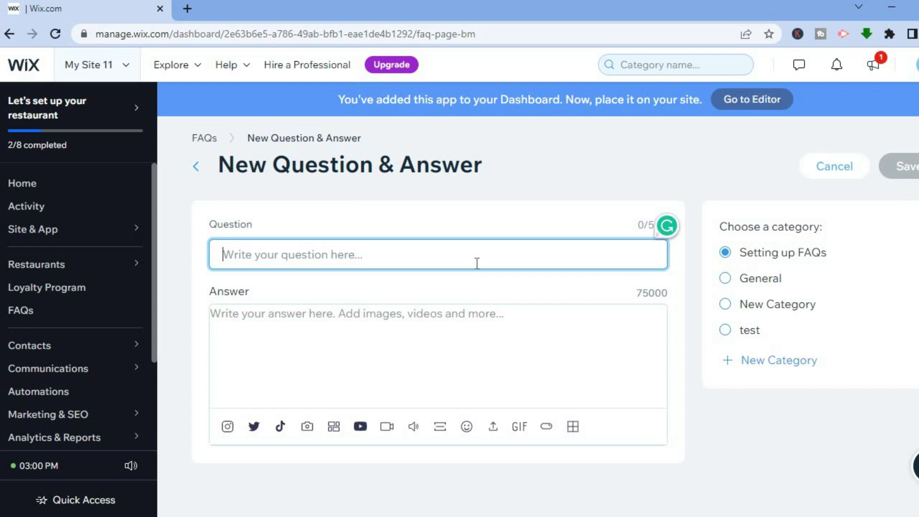
text(he)
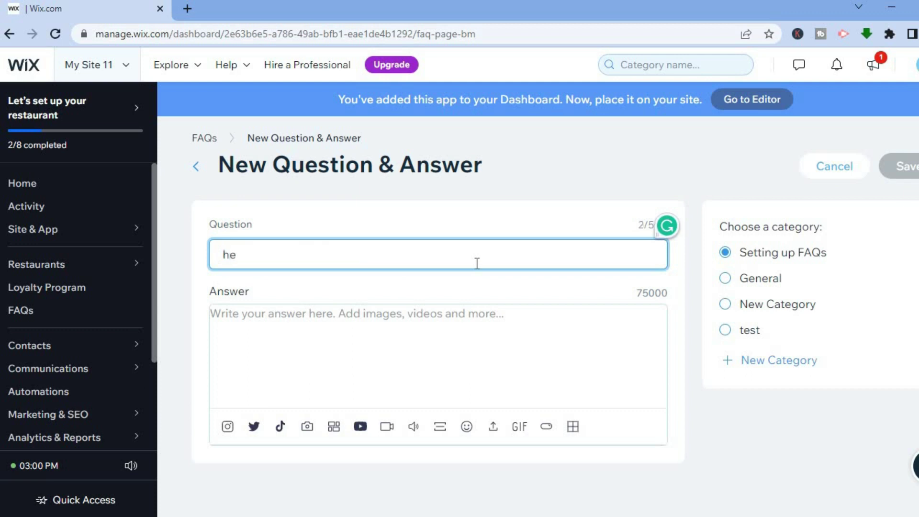
text(llo)
click(432, 307)
text(test)
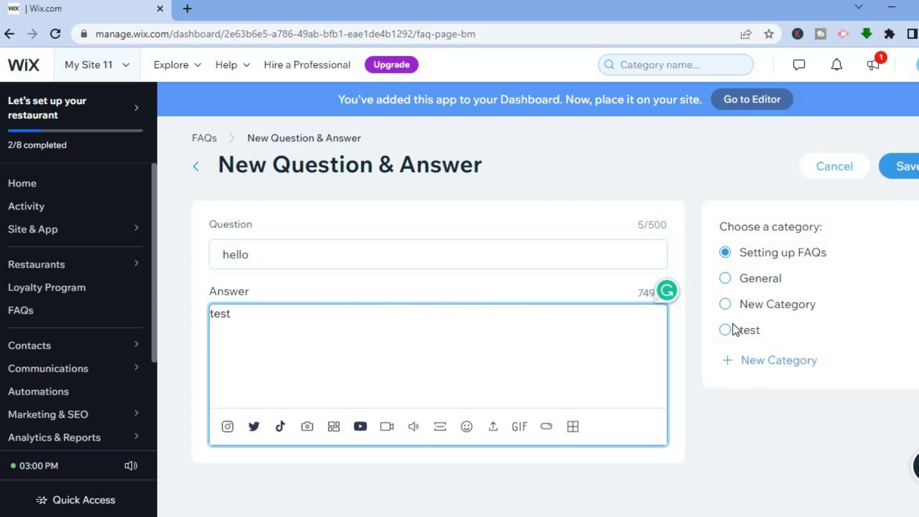
click(725, 279)
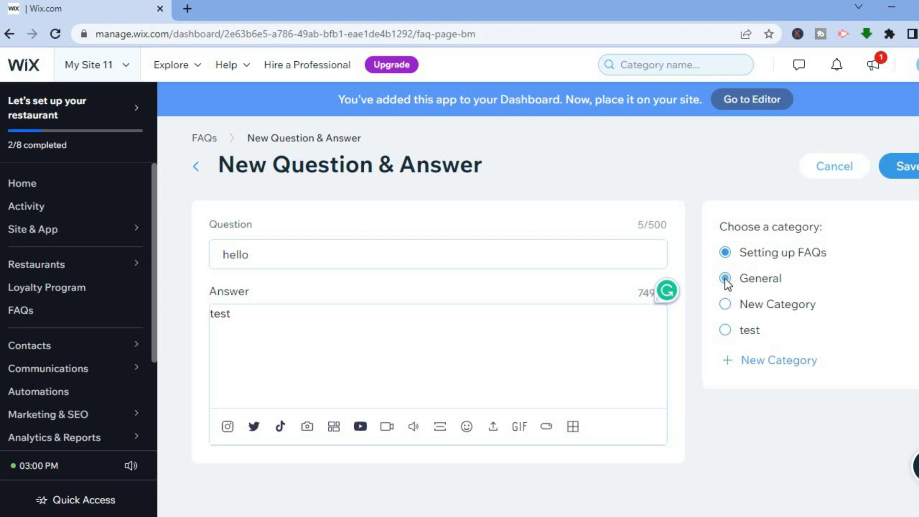
click(894, 173)
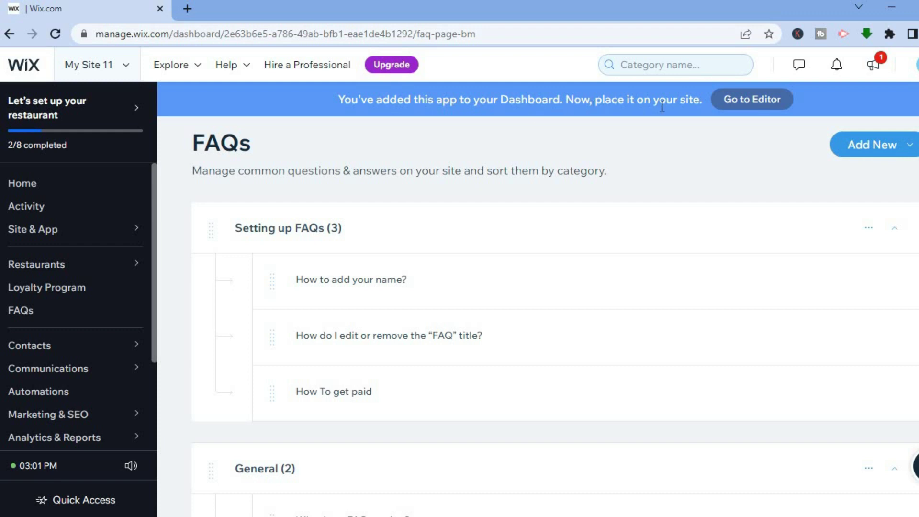
Open the site Editor and cut the Wix FAQ widget off the Home page
click(757, 105)
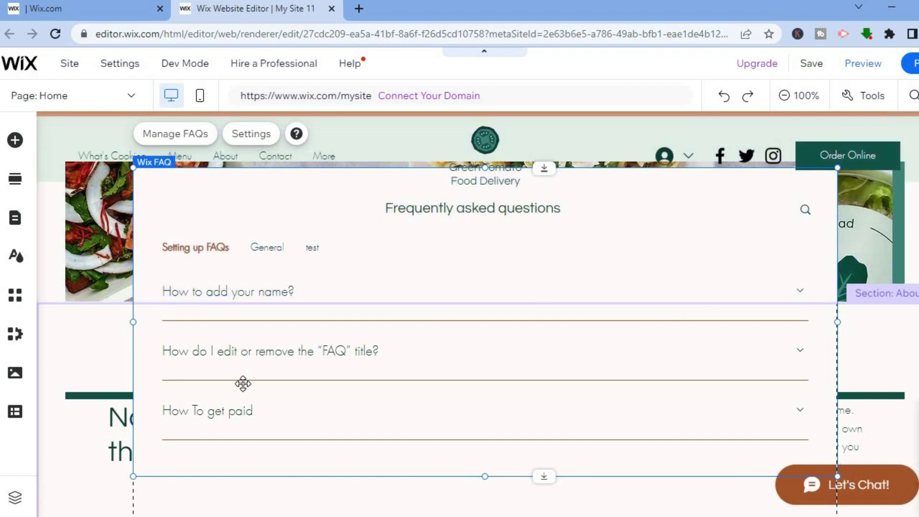
right_click(243, 389)
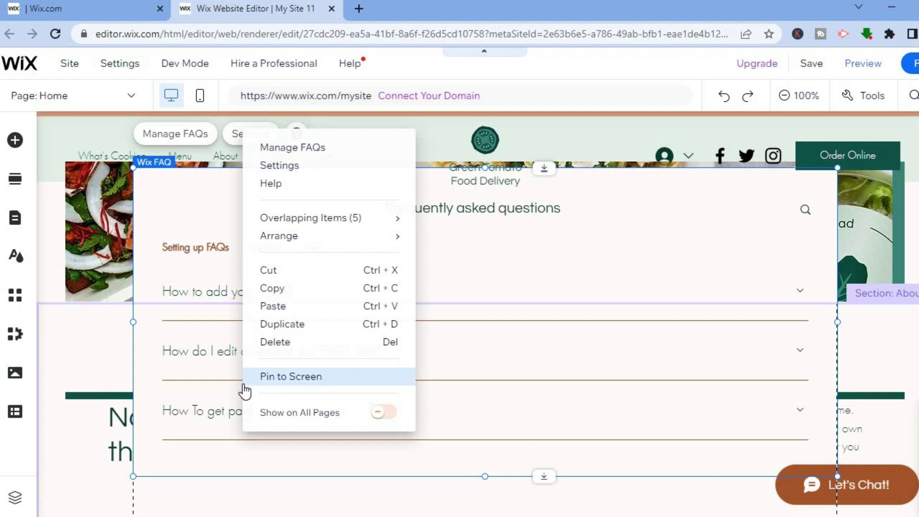
click(292, 271)
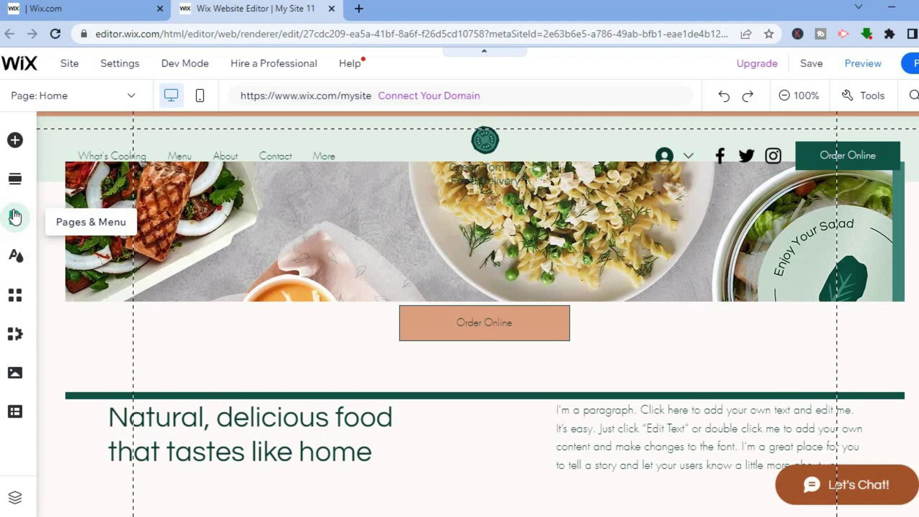
Bring up the Pages & Menu panel and start adding a new page
click(15, 217)
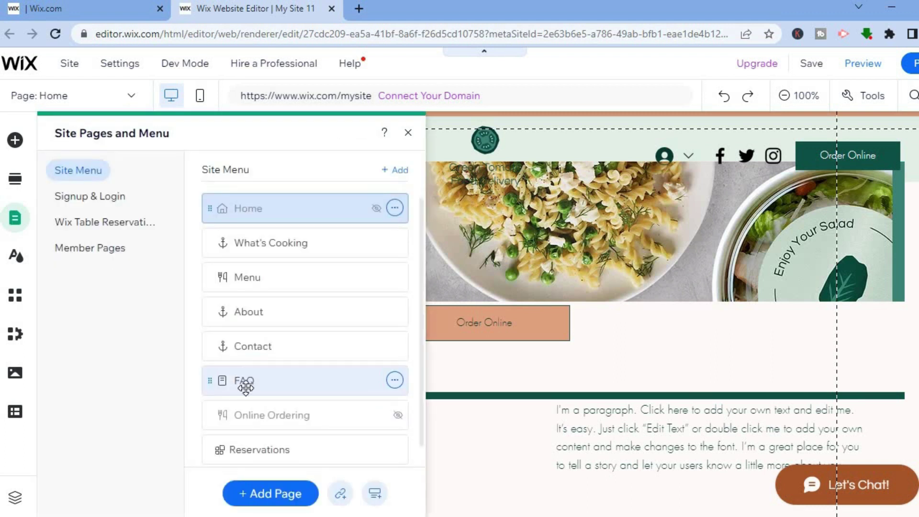
click(13, 224)
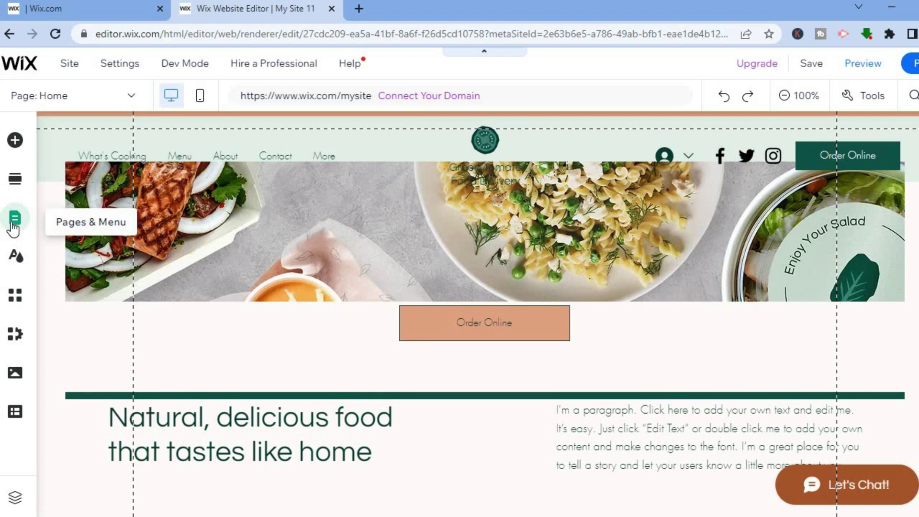
click(13, 225)
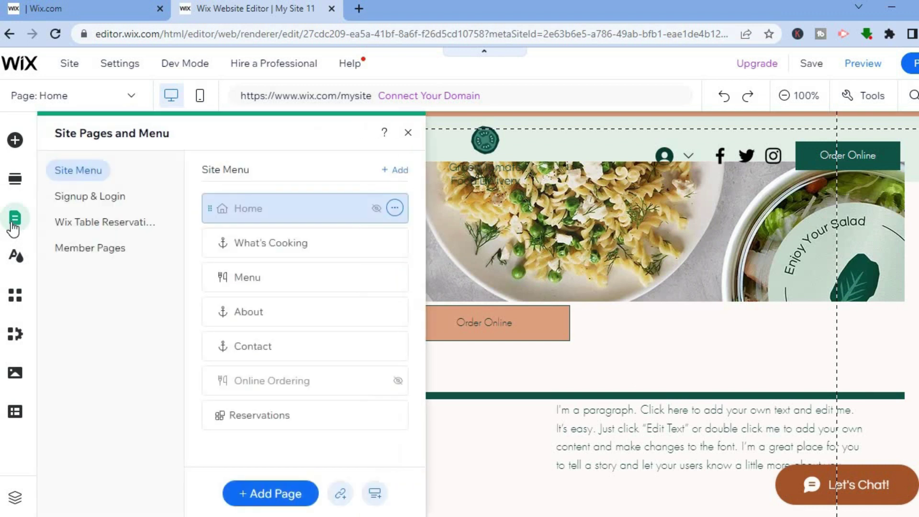
click(281, 495)
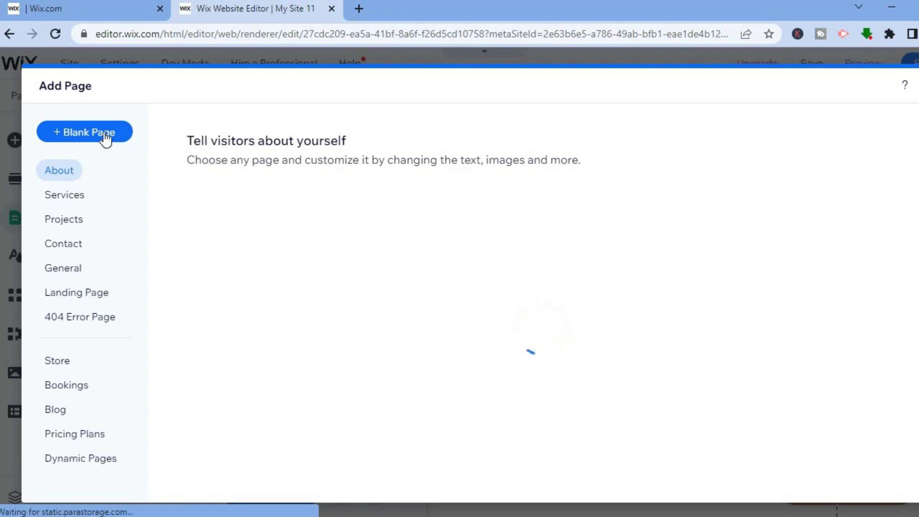
Create a blank page named FAQ and move it below Contact in the site menu
click(87, 140)
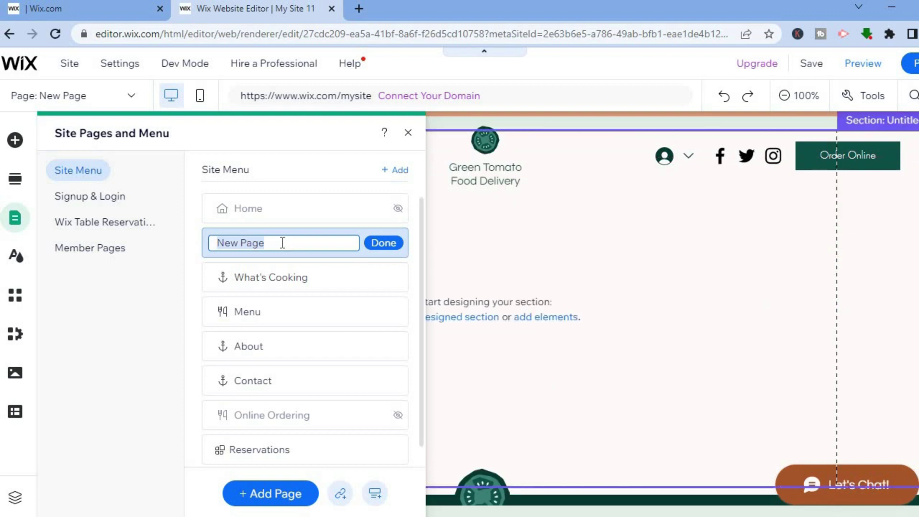
text(FAQ)
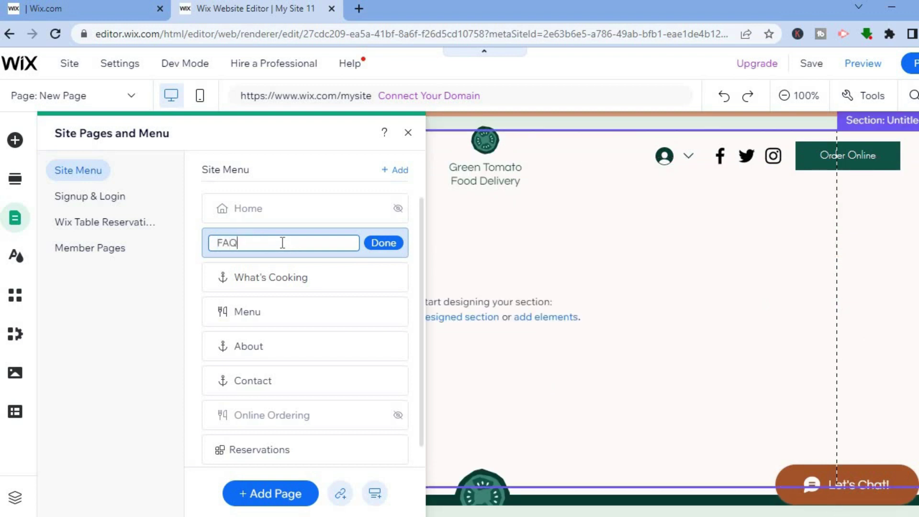
click(386, 243)
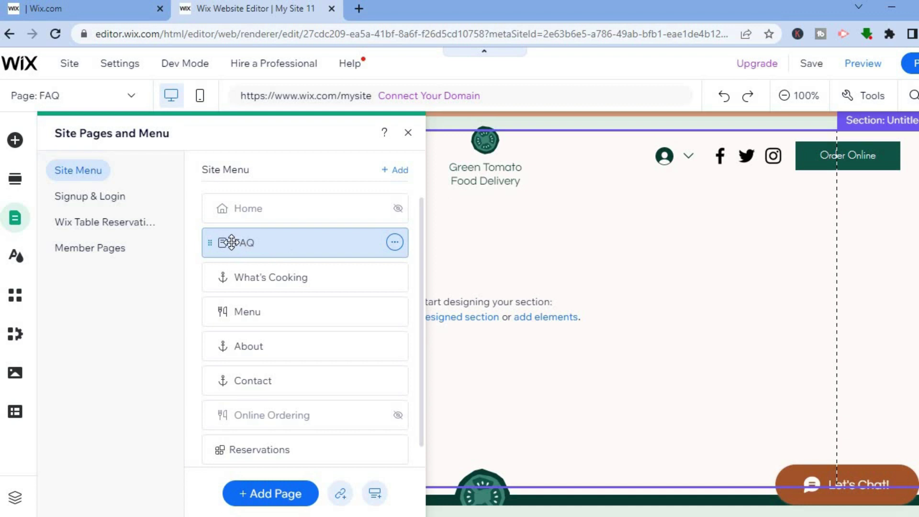
drag(231, 243, 218, 396)
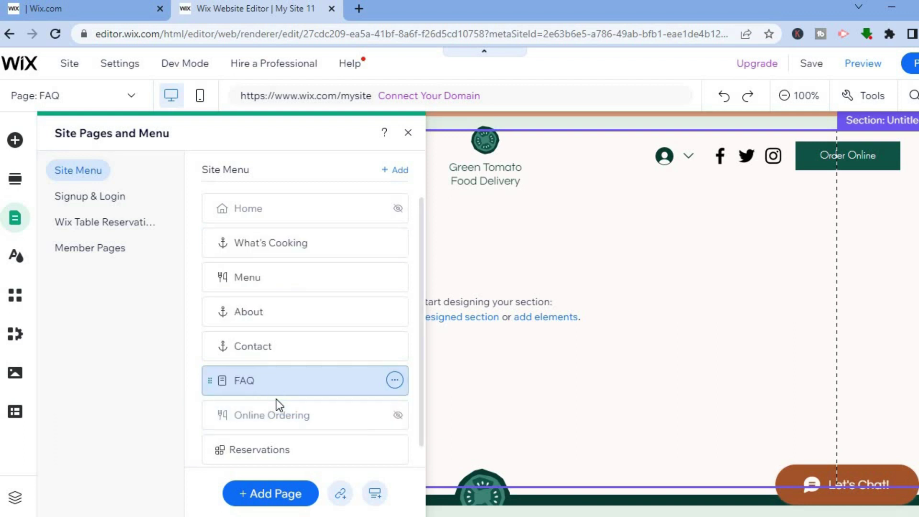
Paste the copied FAQ widget into the empty section of the new FAQ page
click(408, 133)
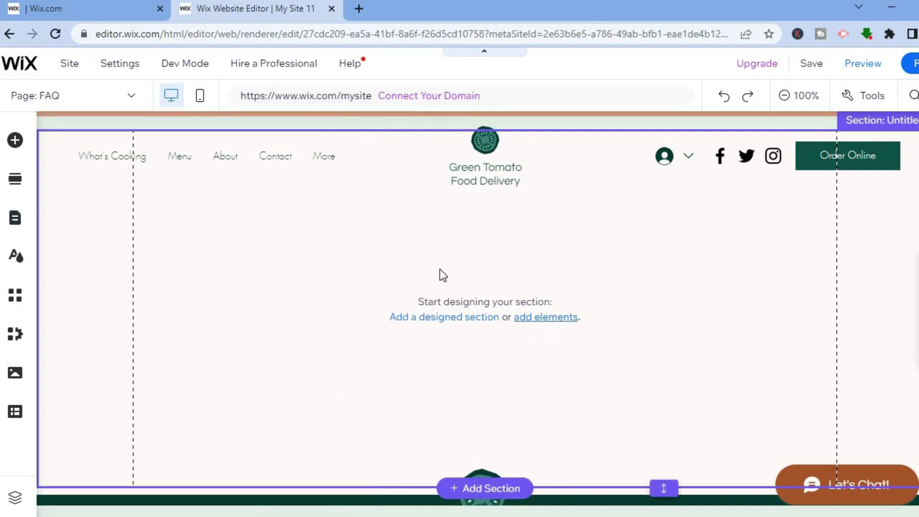
click(425, 242)
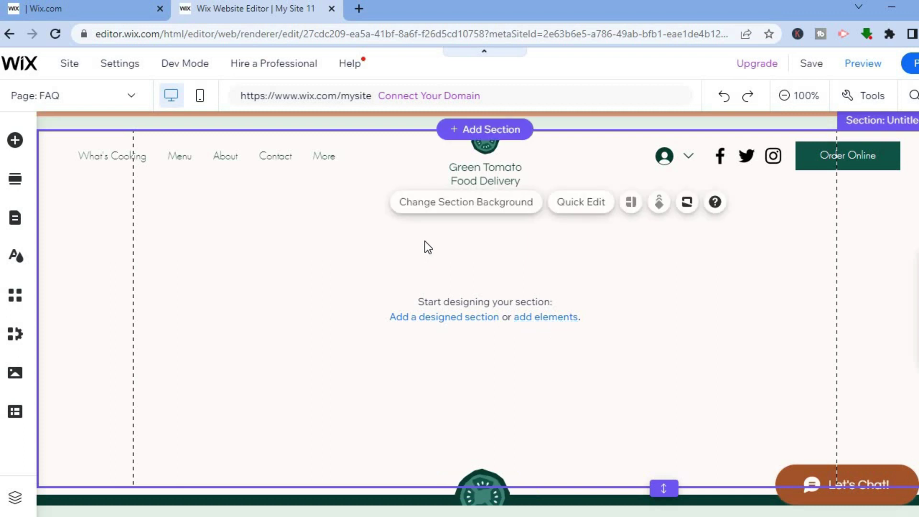
right_click(425, 243)
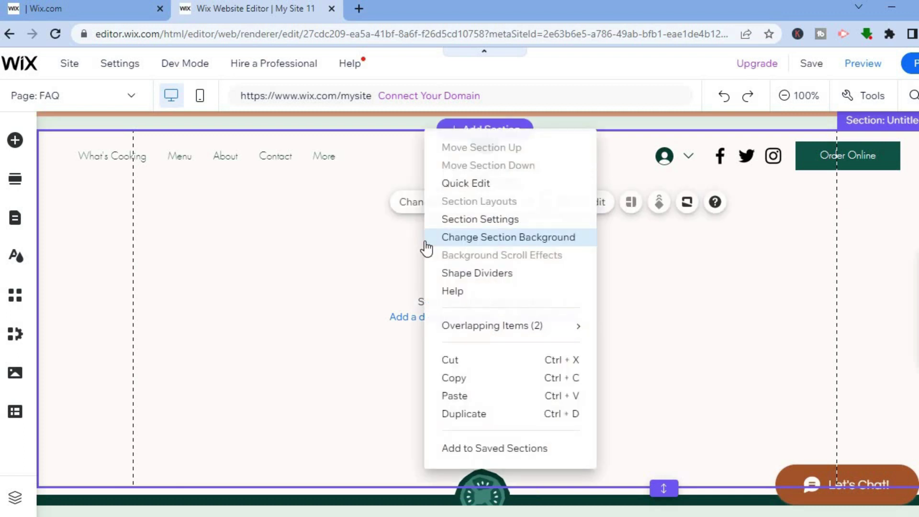
click(454, 396)
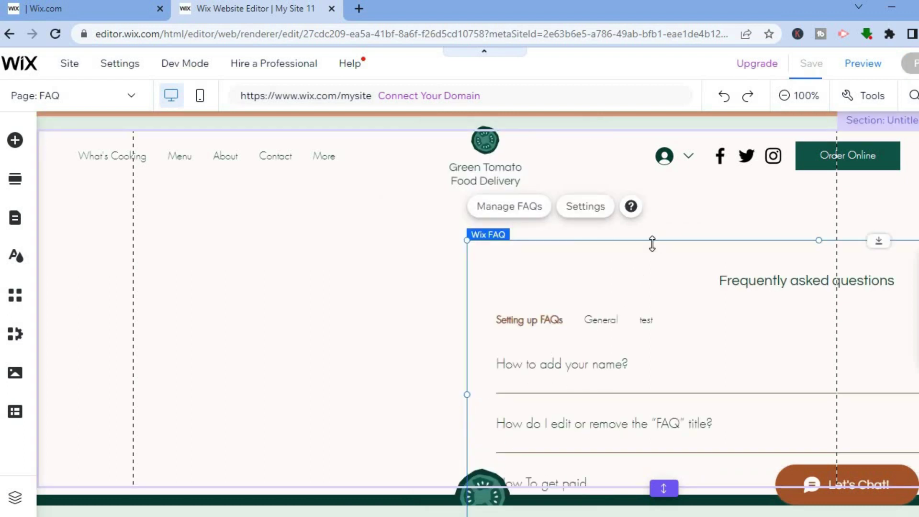
Move the FAQ widget left and up so it sits centred under the site header
drag(655, 245, 343, 206)
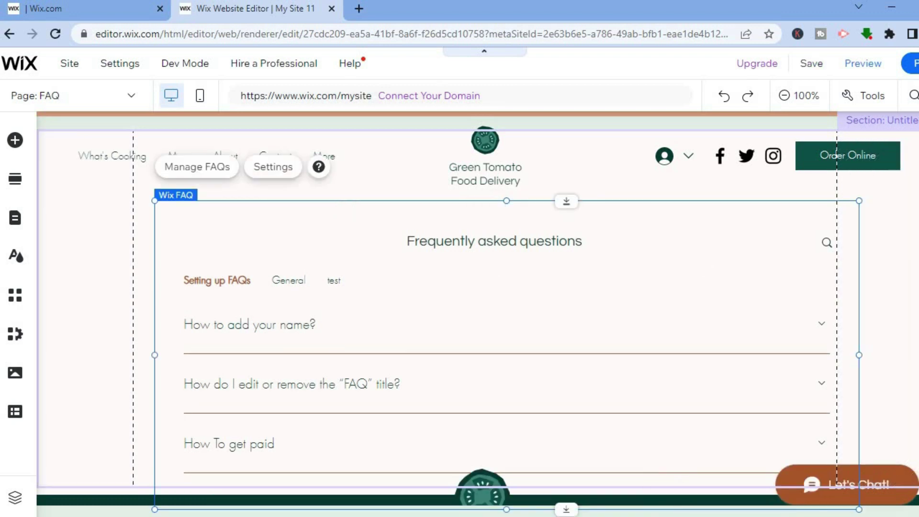
scroll(478, 314, down, 2)
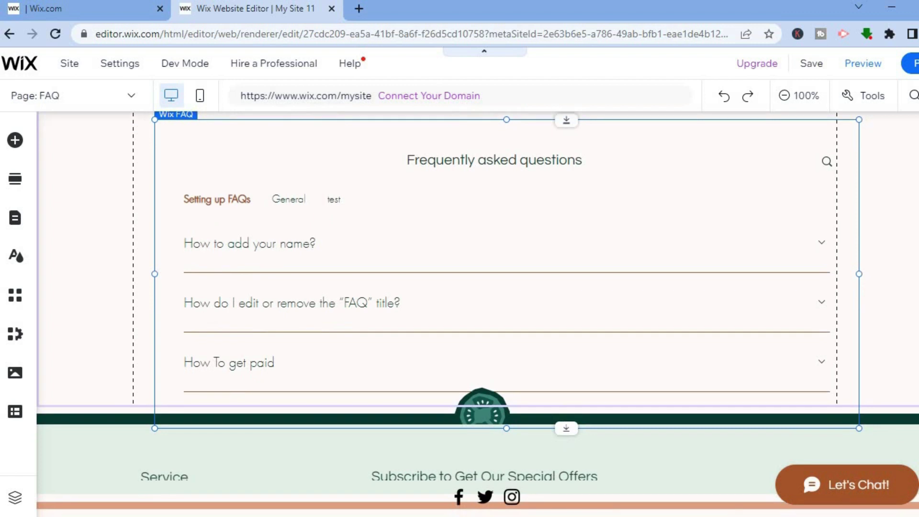
scroll(477, 314, up, 2)
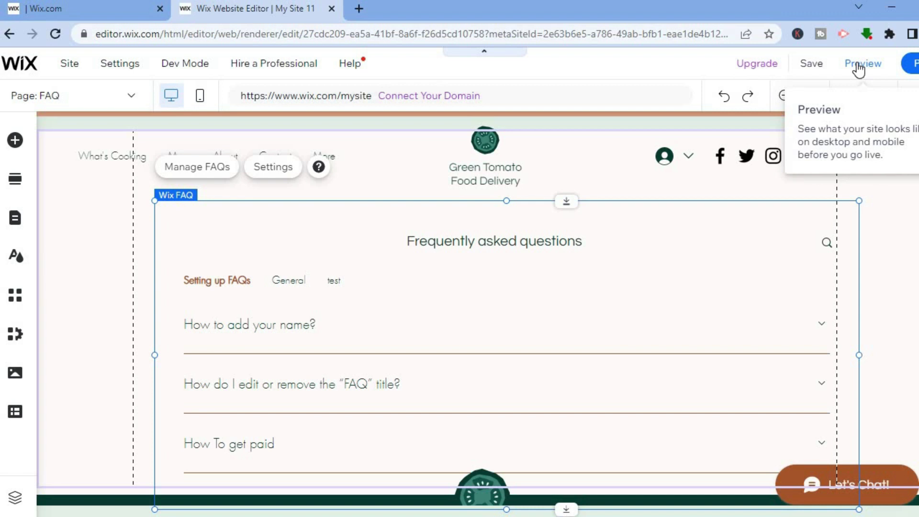
Preview the FAQ page as site visitors see it
click(858, 66)
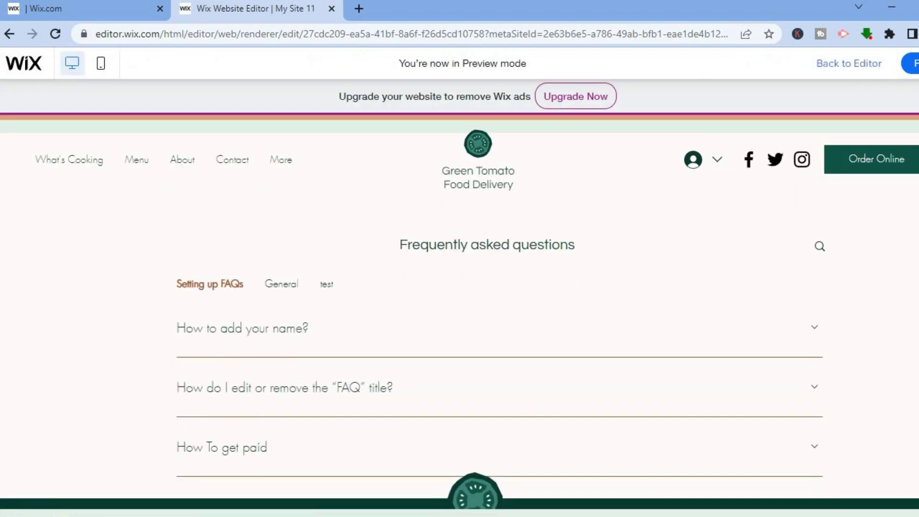
scroll(459, 287, down, 4)
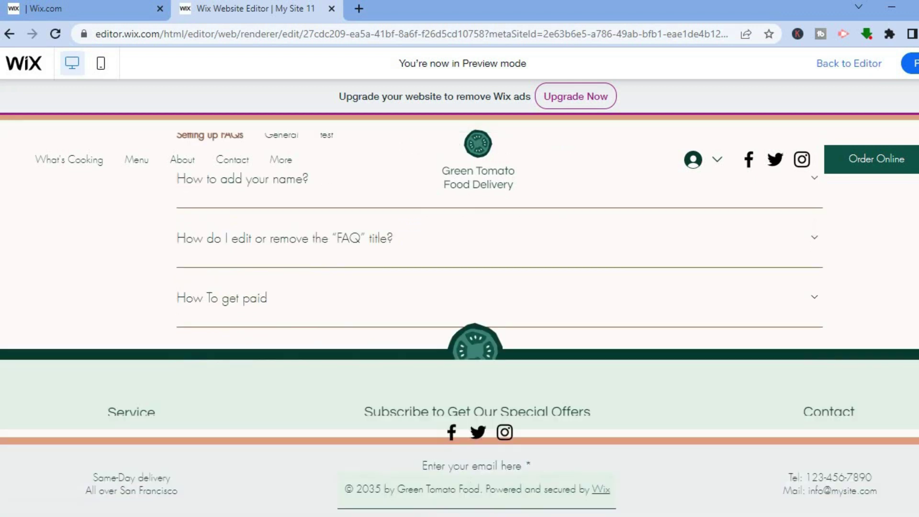
scroll(459, 288, up, 2)
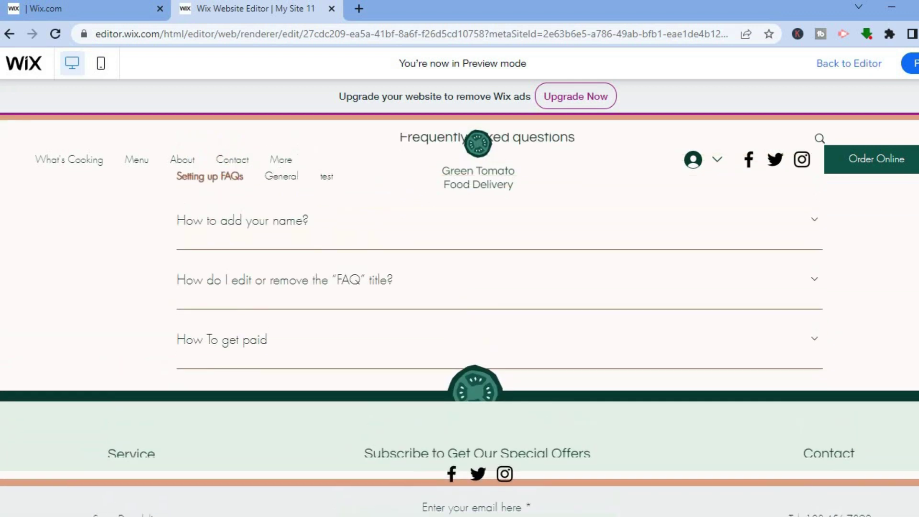
Expand the 'How to add your name?', 'How To get paid' and 'FAQ' title questions
click(779, 244)
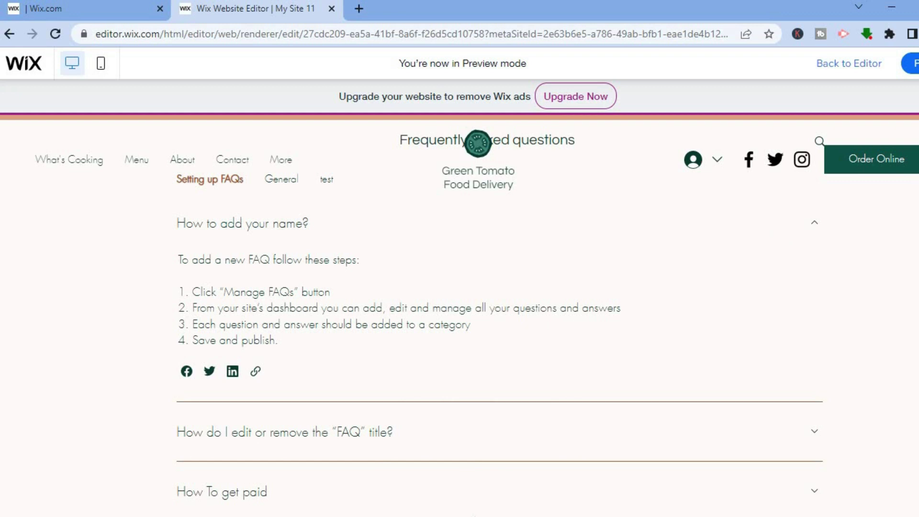
scroll(459, 287, down, 3)
scroll(460, 287, up, 2)
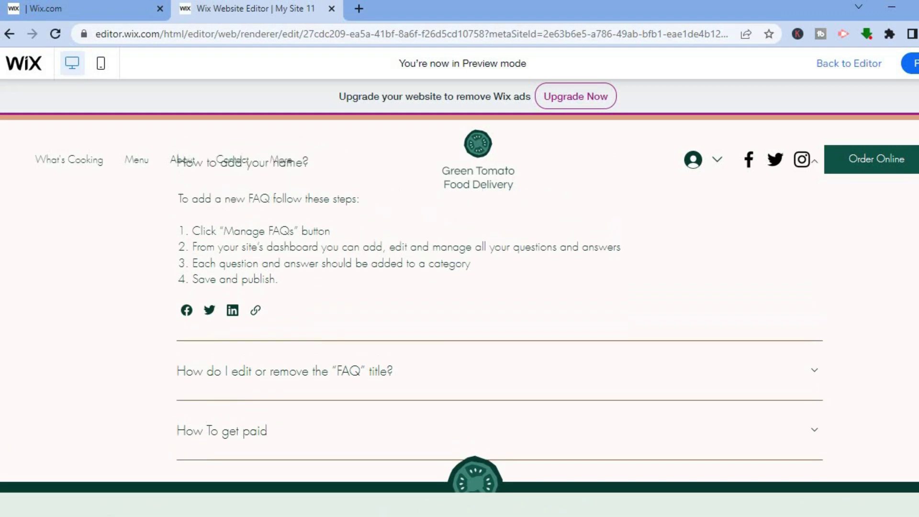
click(774, 433)
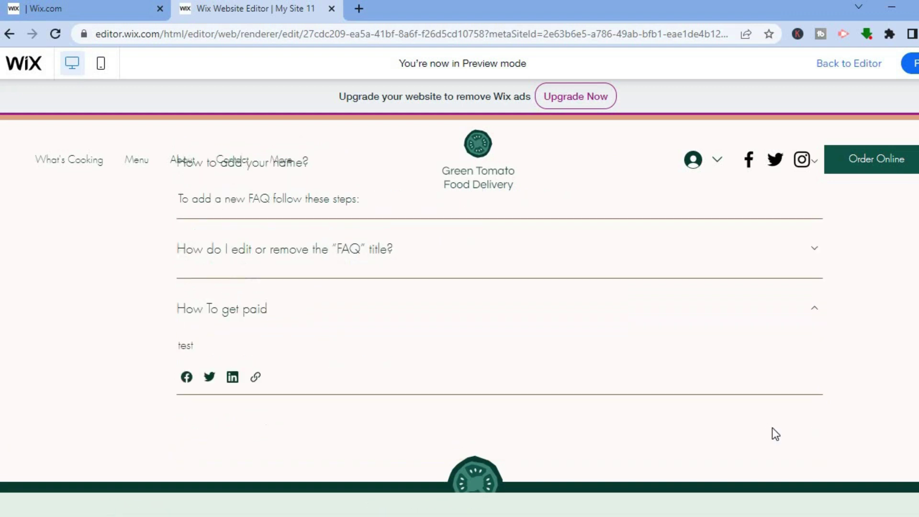
click(803, 225)
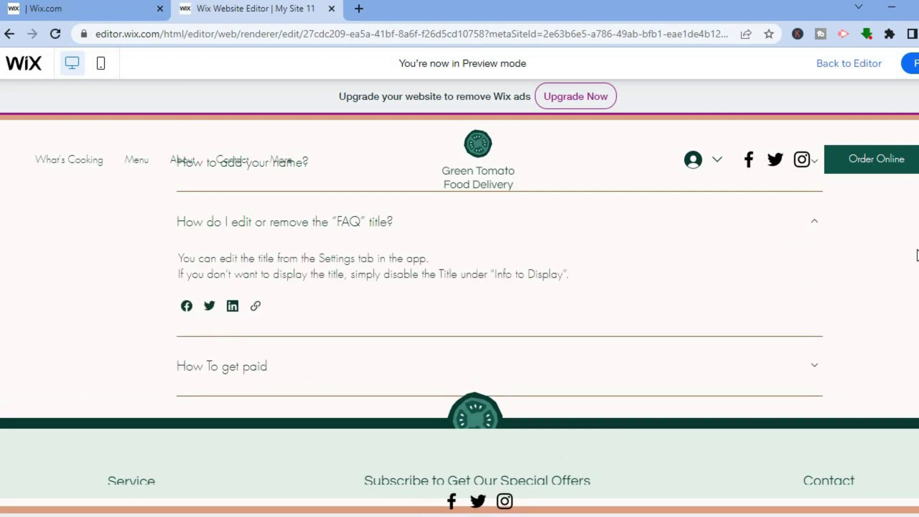